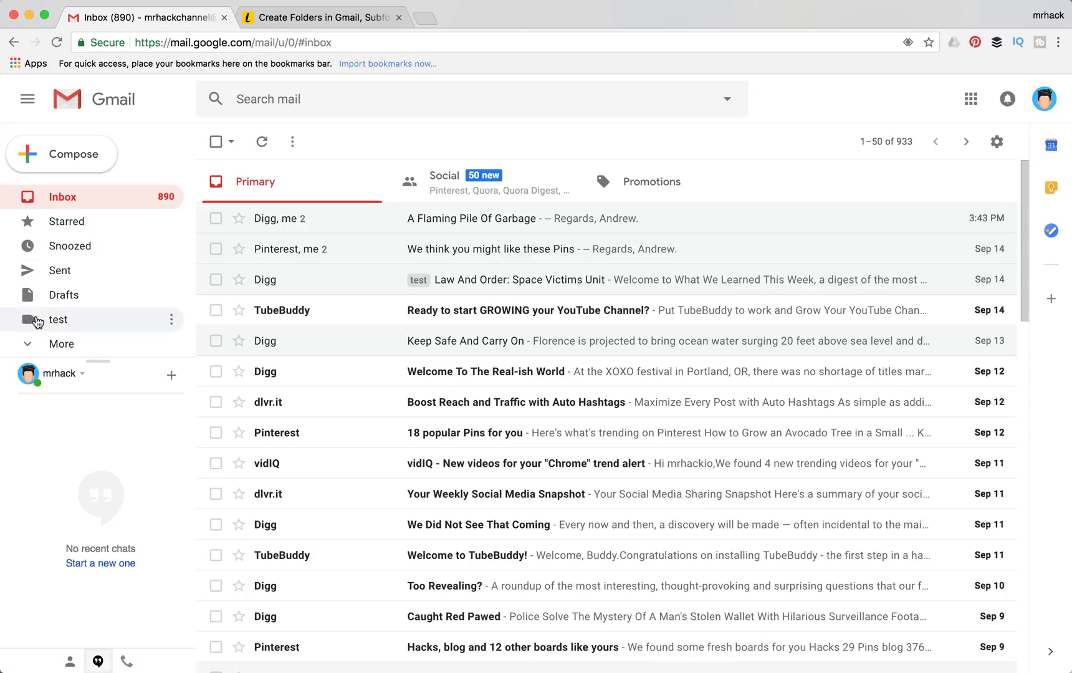
Open the Labels tab of Gmail's full settings
left_click(997, 144)
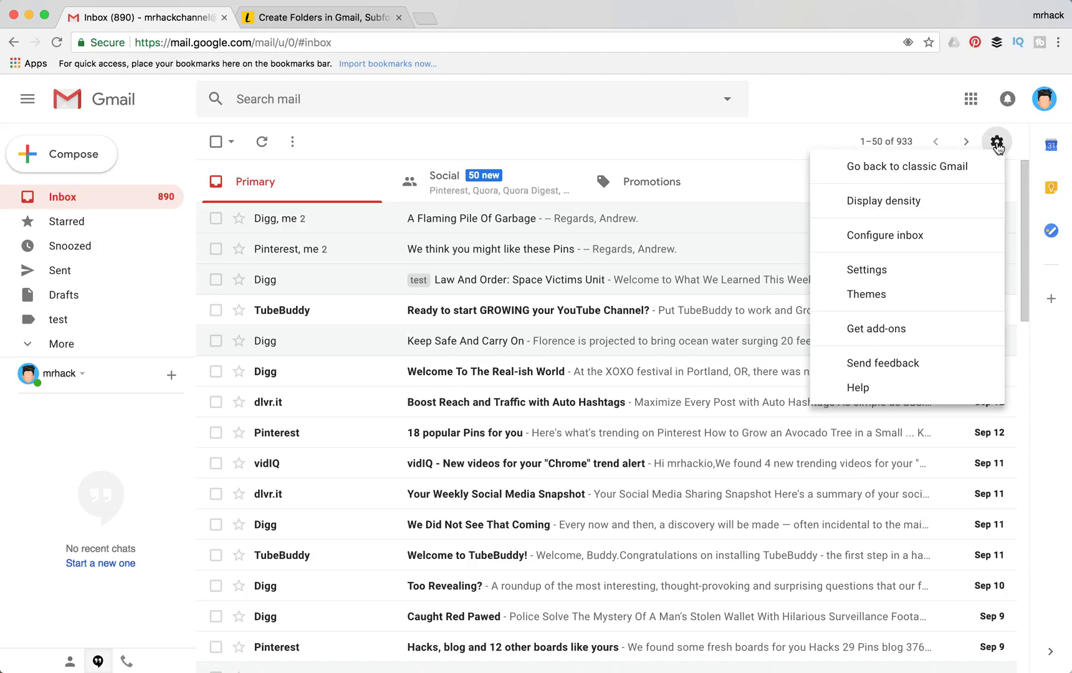
left_click(901, 272)
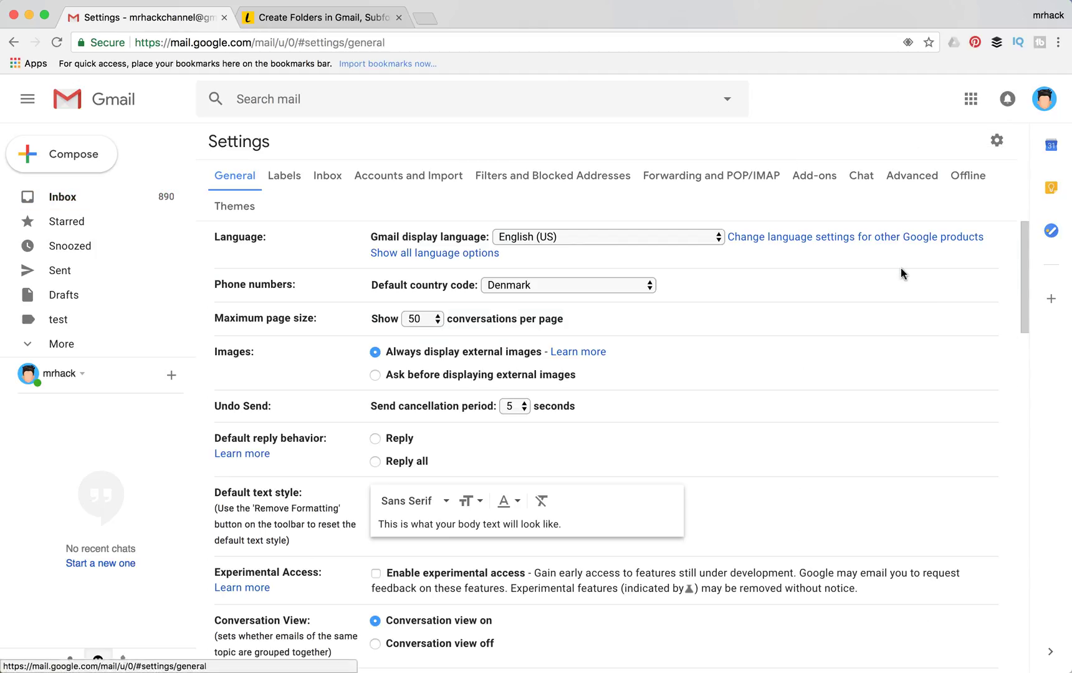
left_click(291, 176)
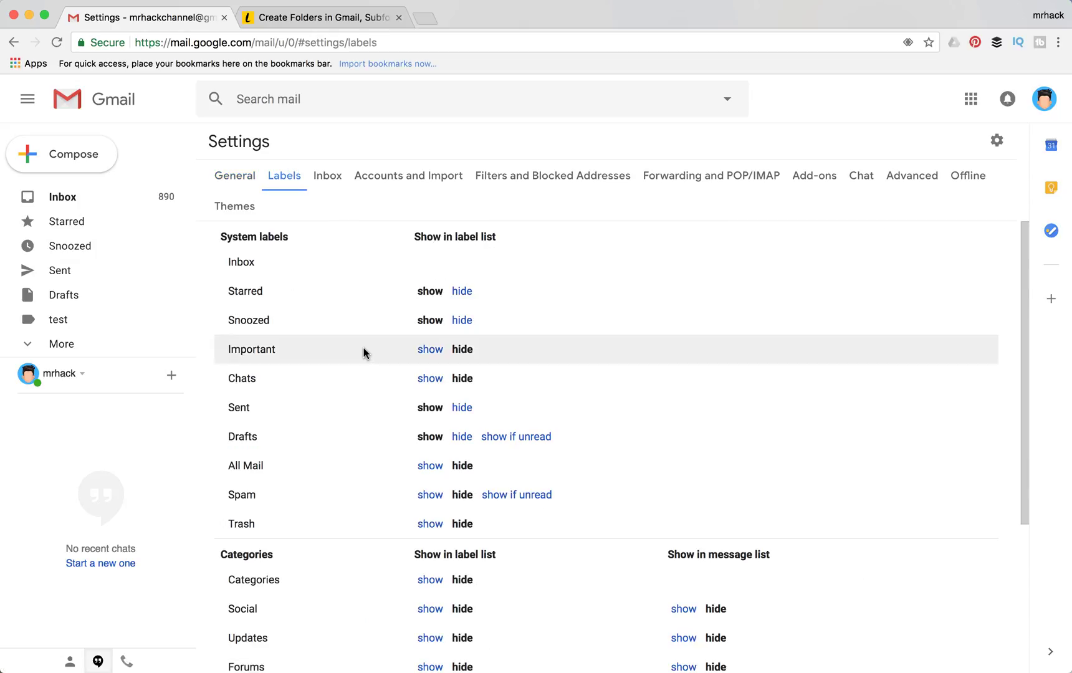
Scroll down to the user-created Labels section and start a new label
scroll(366, 353, "down", 1)
scroll(365, 354, "up", 1)
scroll(366, 354, "down", 1)
scroll(366, 353, "down", 3)
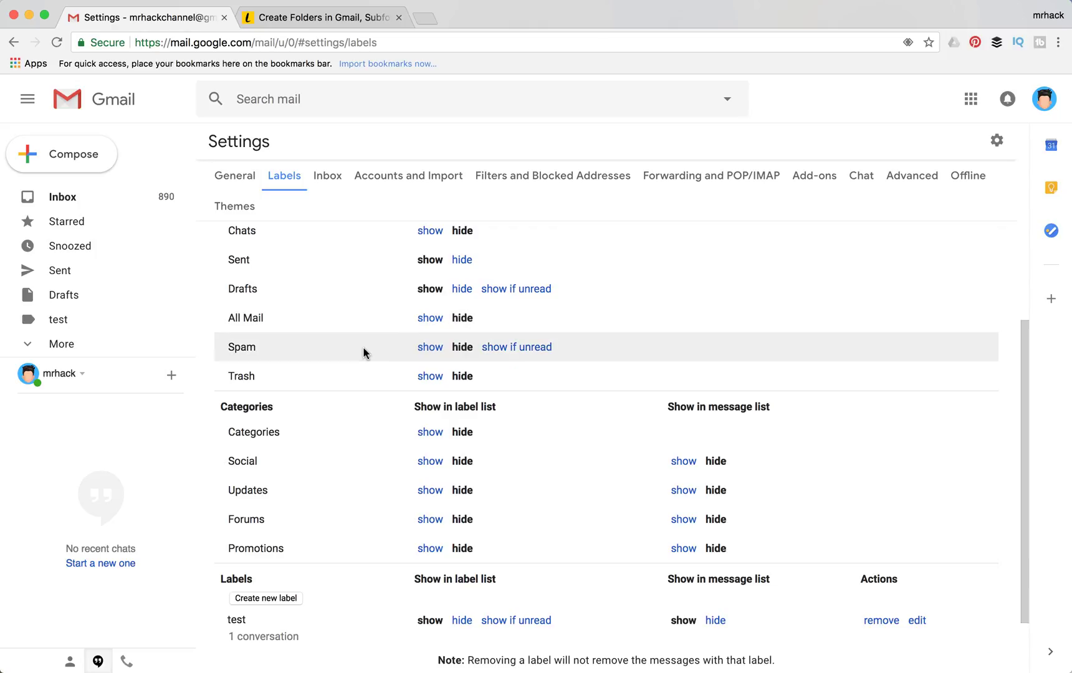
scroll(364, 352, "down", 1)
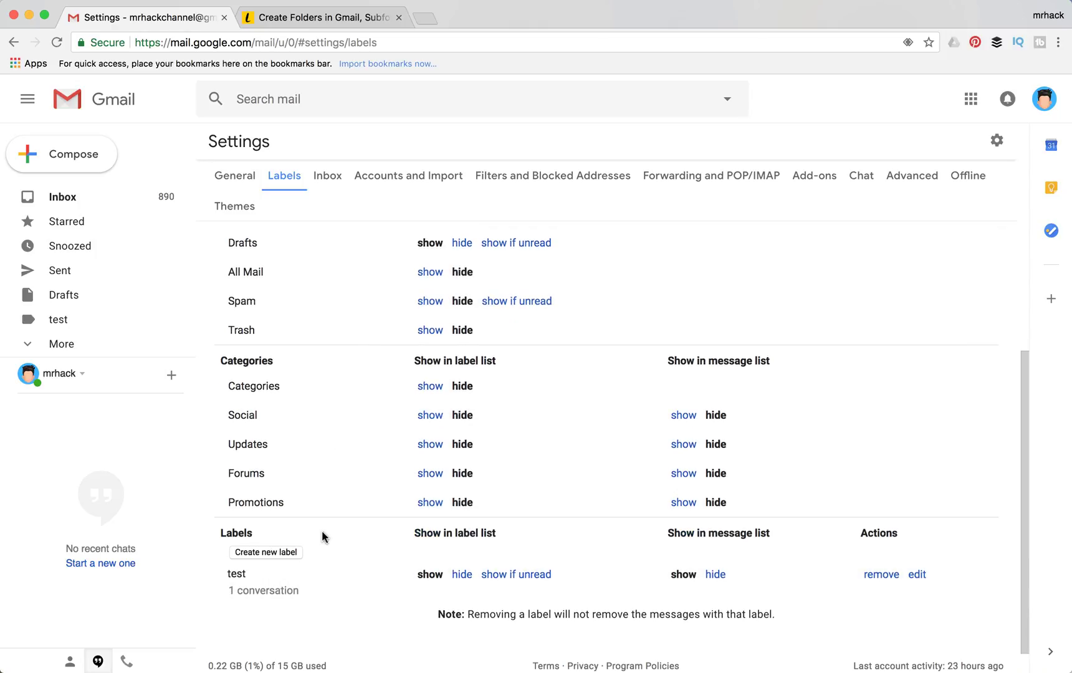
left_click(278, 558)
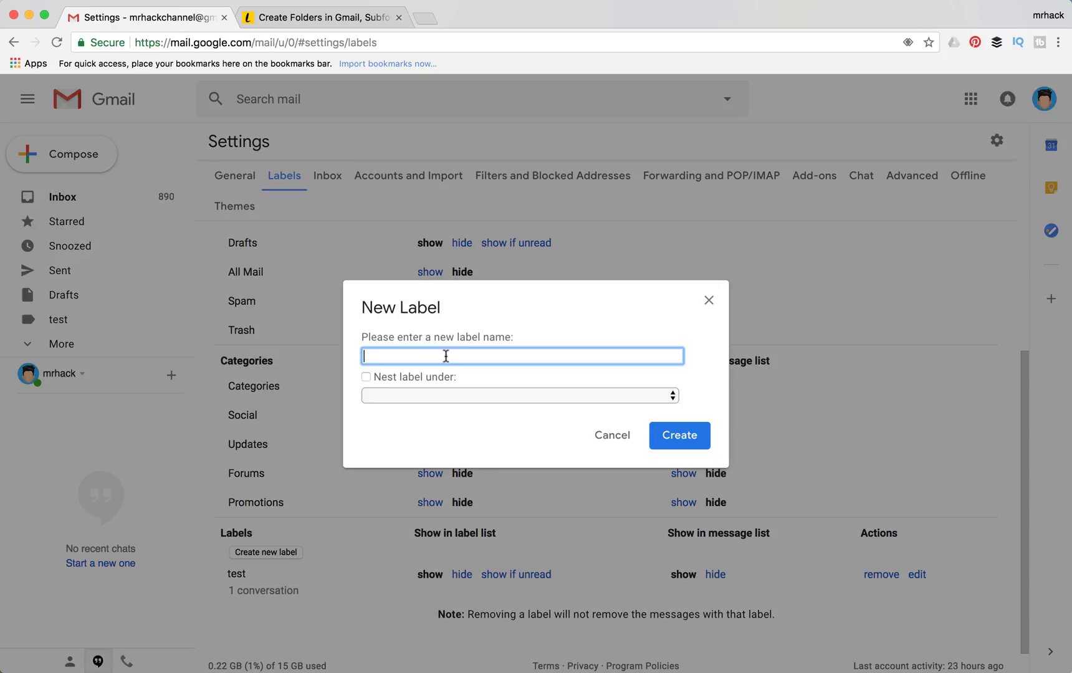
Create the label 'cool new label' with 'Nest label under' left unchecked, then expand the sidebar
type("cool new label")
left_click(366, 376)
left_click(402, 397)
left_click(403, 397)
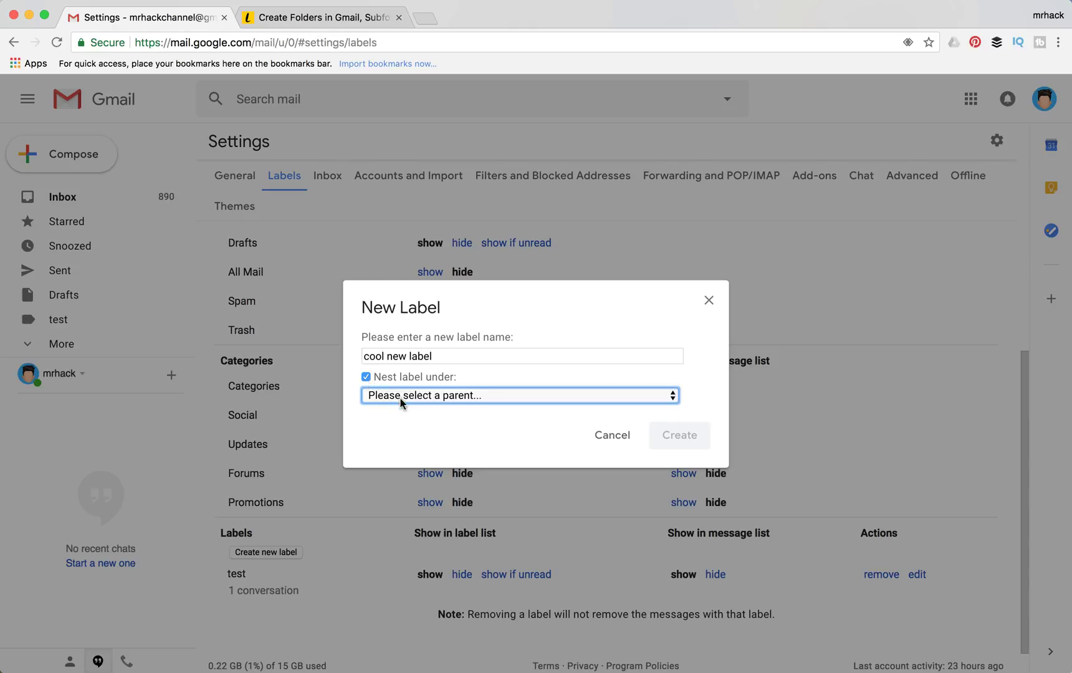
left_click(400, 397)
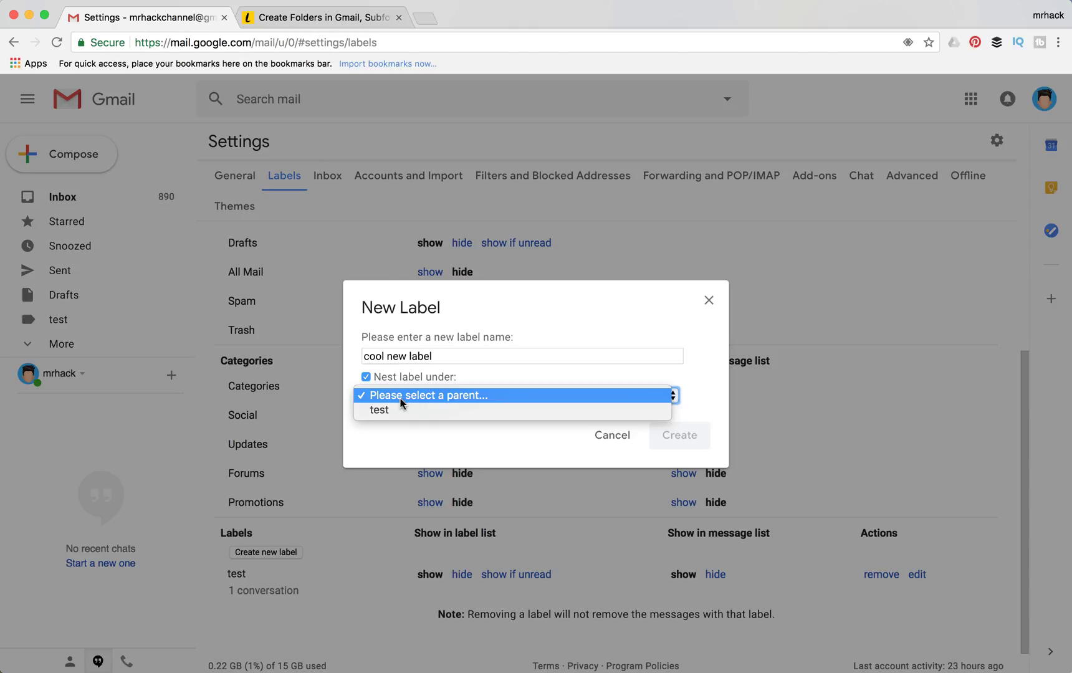
left_click(367, 376)
left_click(367, 375)
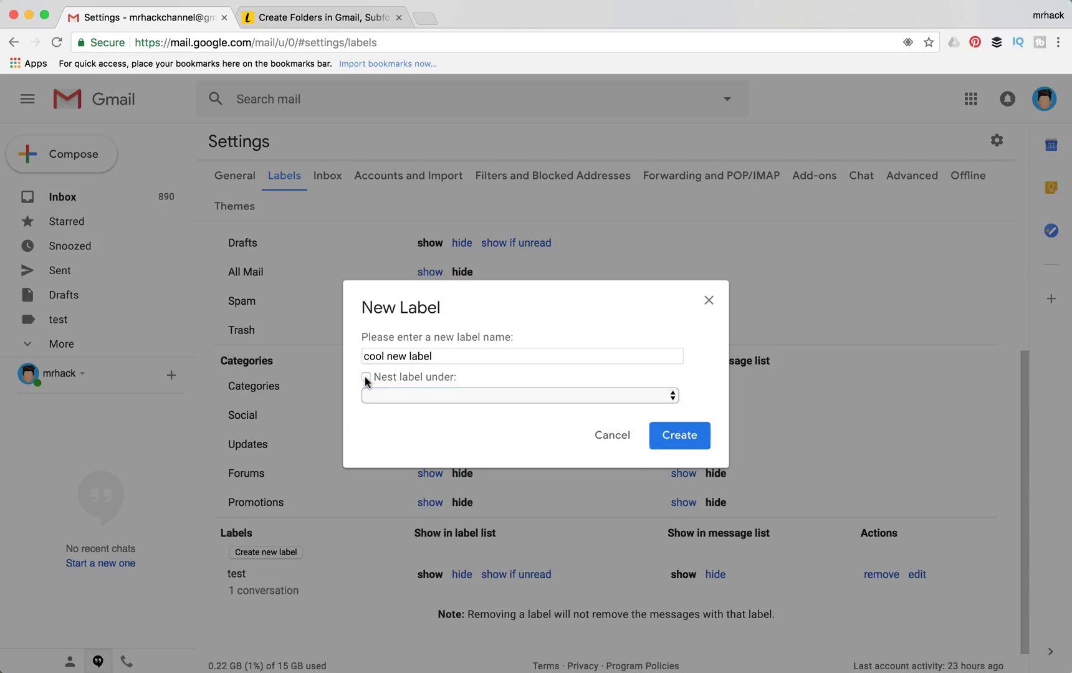
left_click(670, 446)
left_click(61, 368)
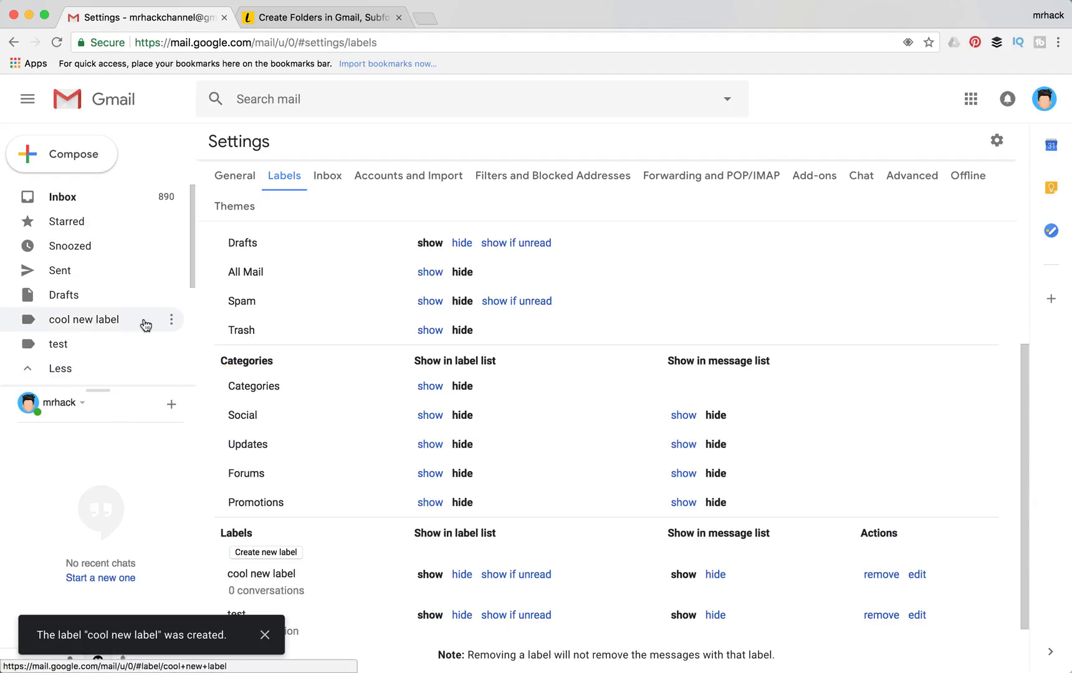
Apply the teal swatch as the label colour of 'cool new label' in the sidebar
left_click(171, 320)
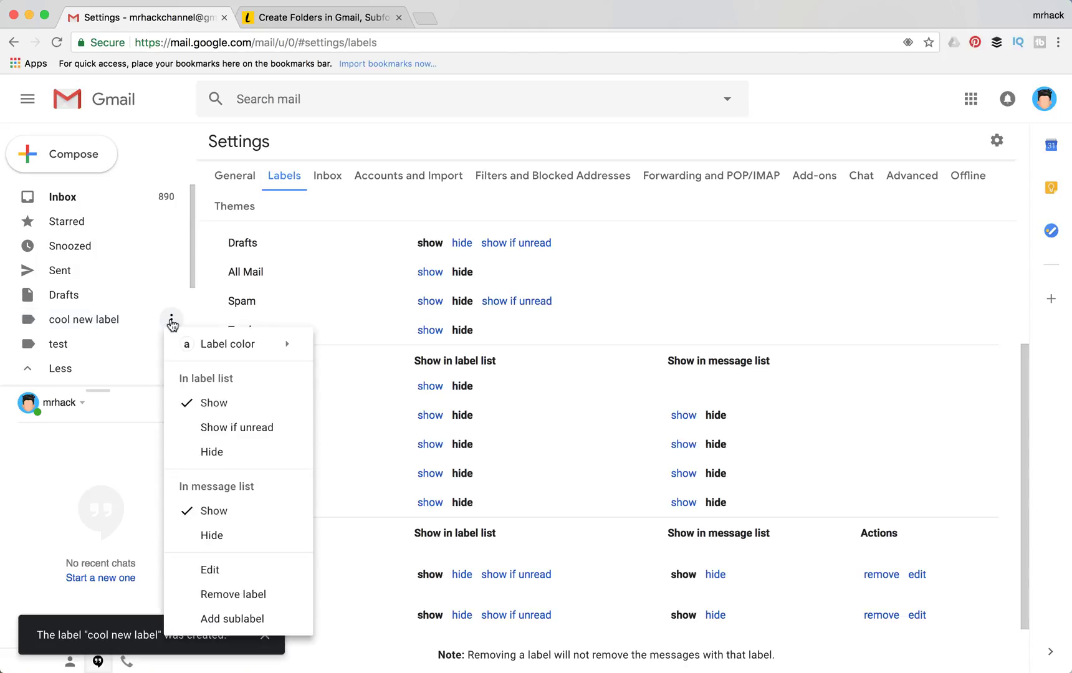
mouse_move(223, 354)
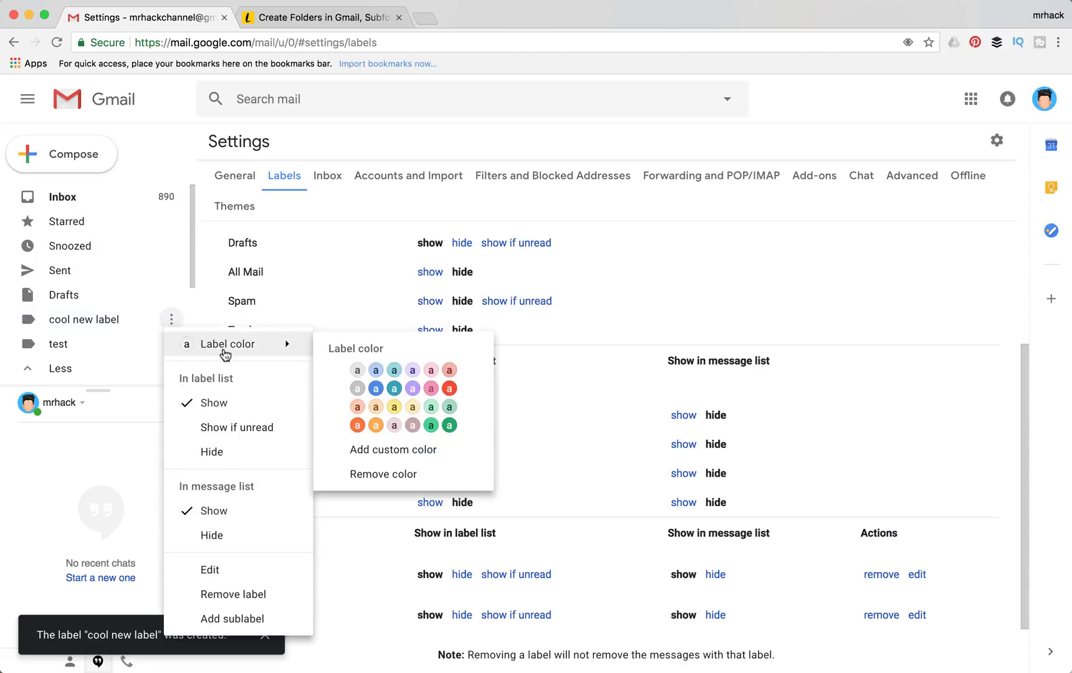
left_click(394, 372)
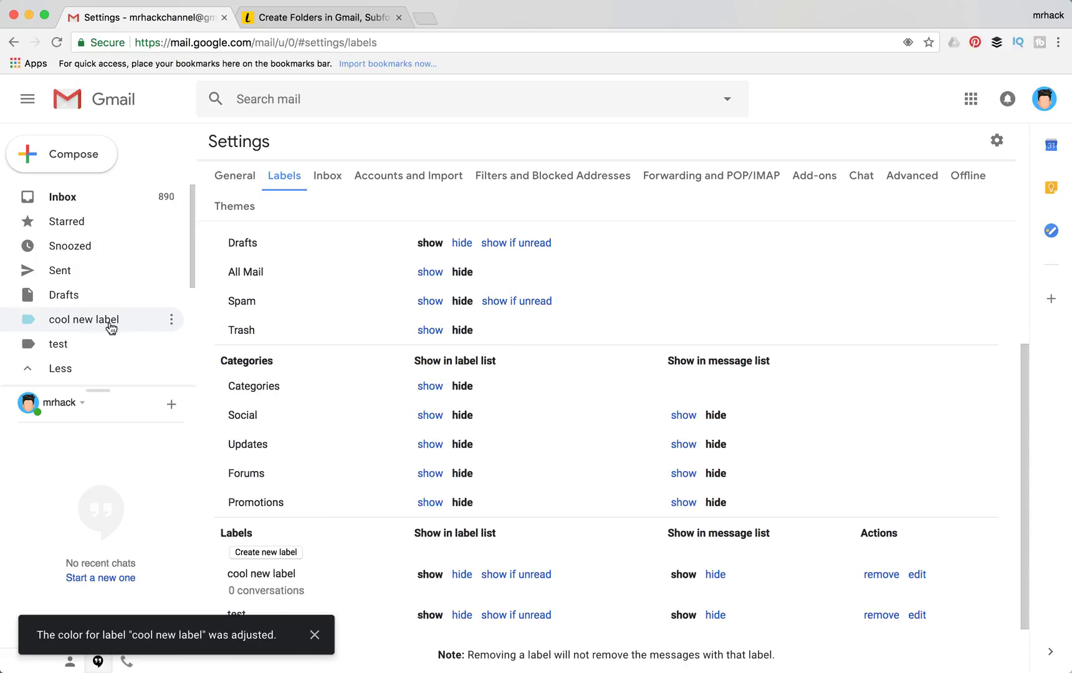
left_click(169, 323)
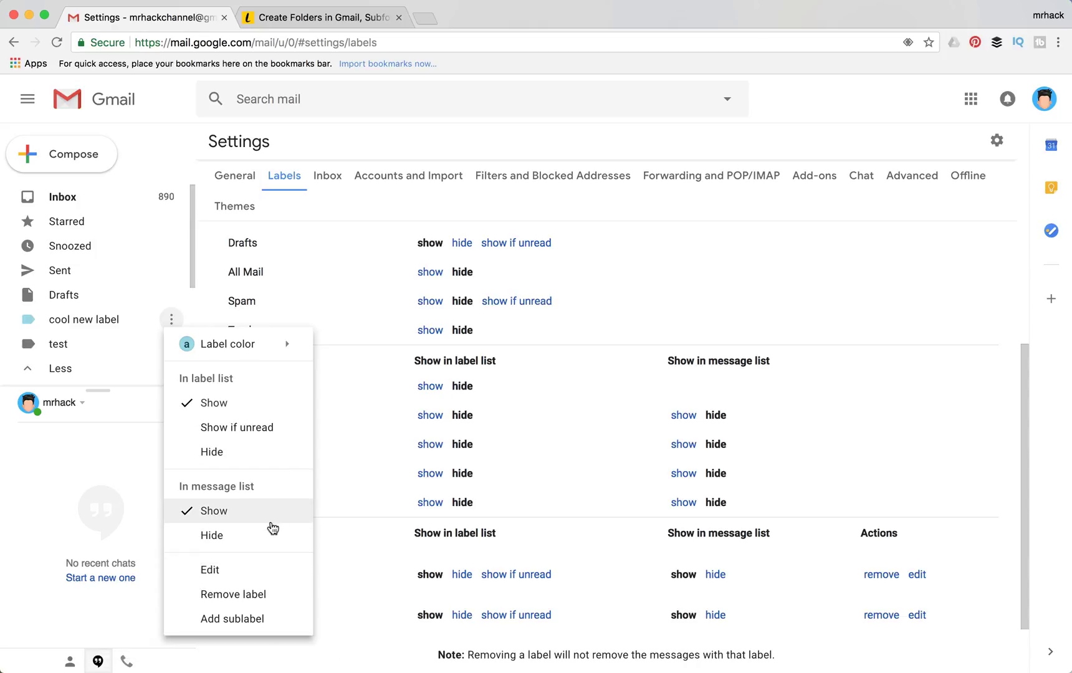
Add a sublabel named 'subfolder' nested under 'cool new label'
left_click(254, 620)
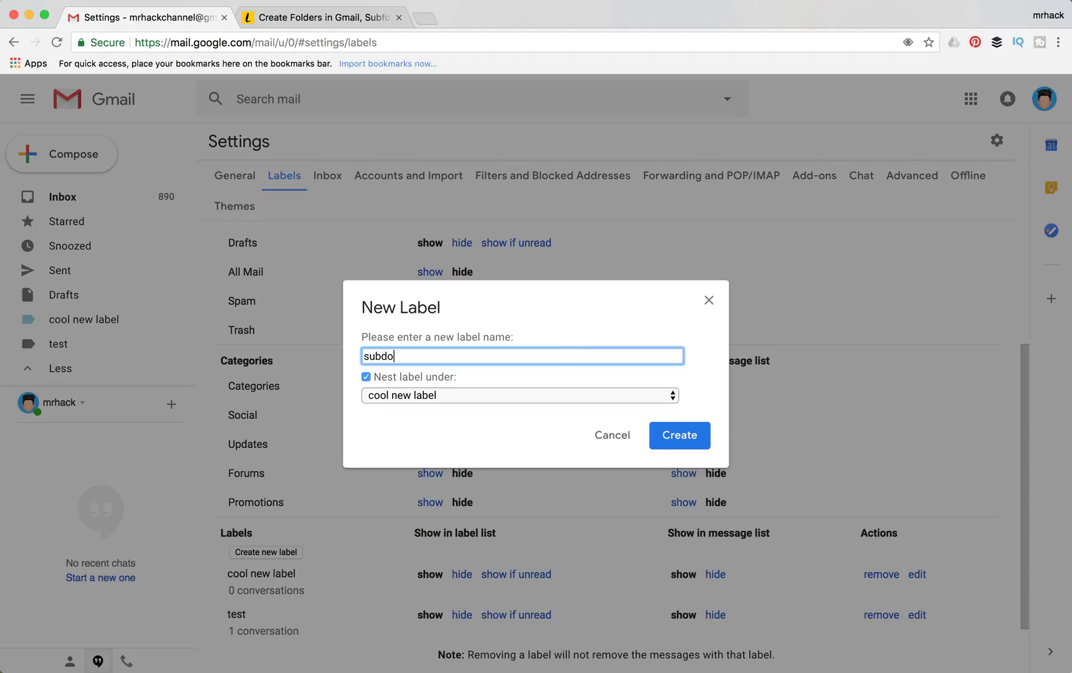
type("subfolder")
left_click(690, 445)
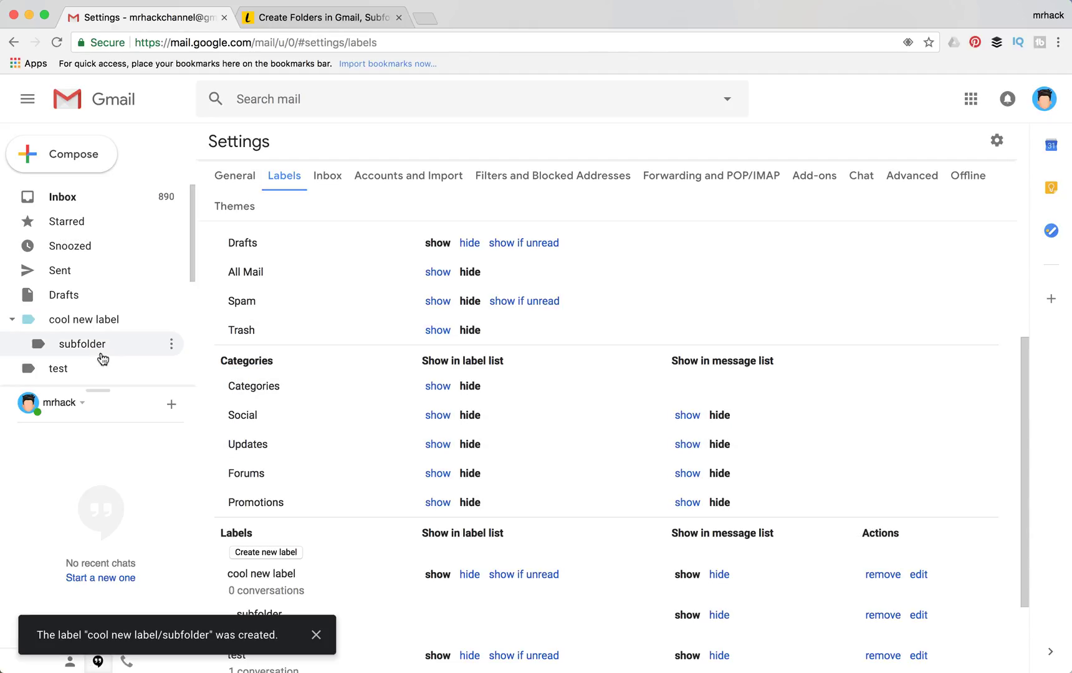
View the messages under the 'subfolder' label, then return to the Inbox
left_click(172, 349)
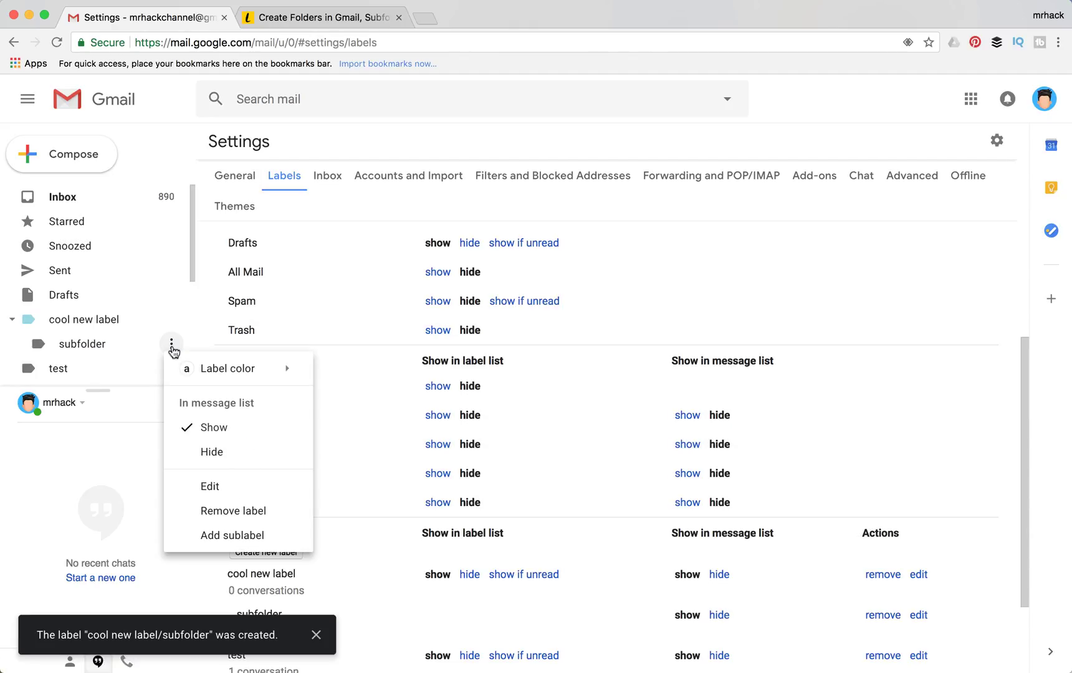
left_click(99, 348)
left_click(97, 347)
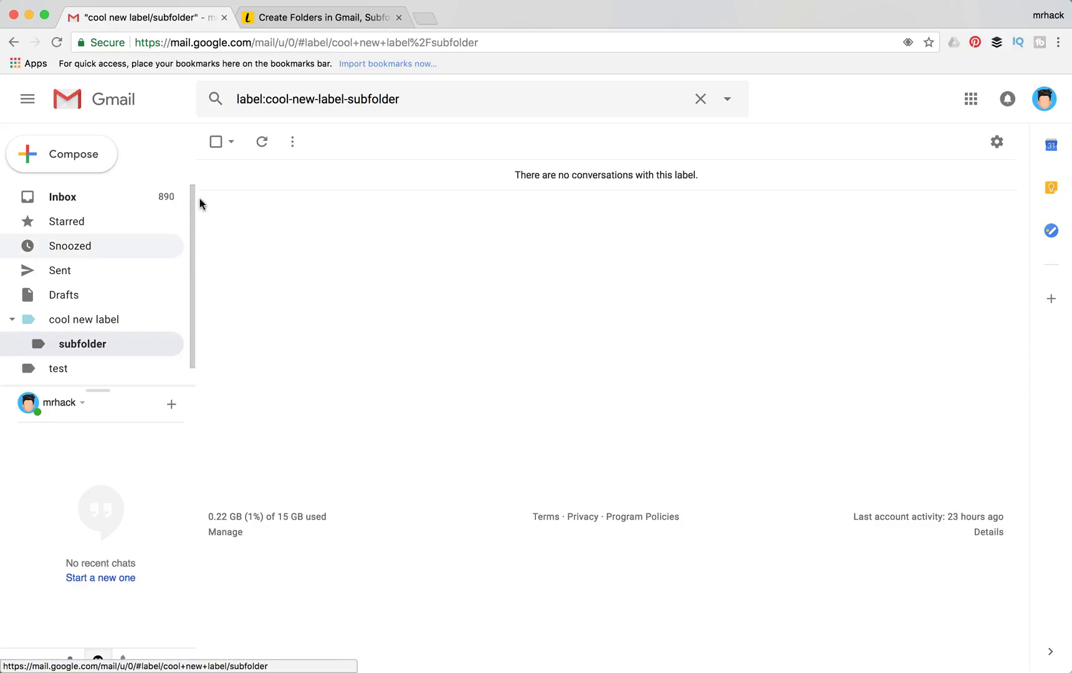
left_click(79, 200)
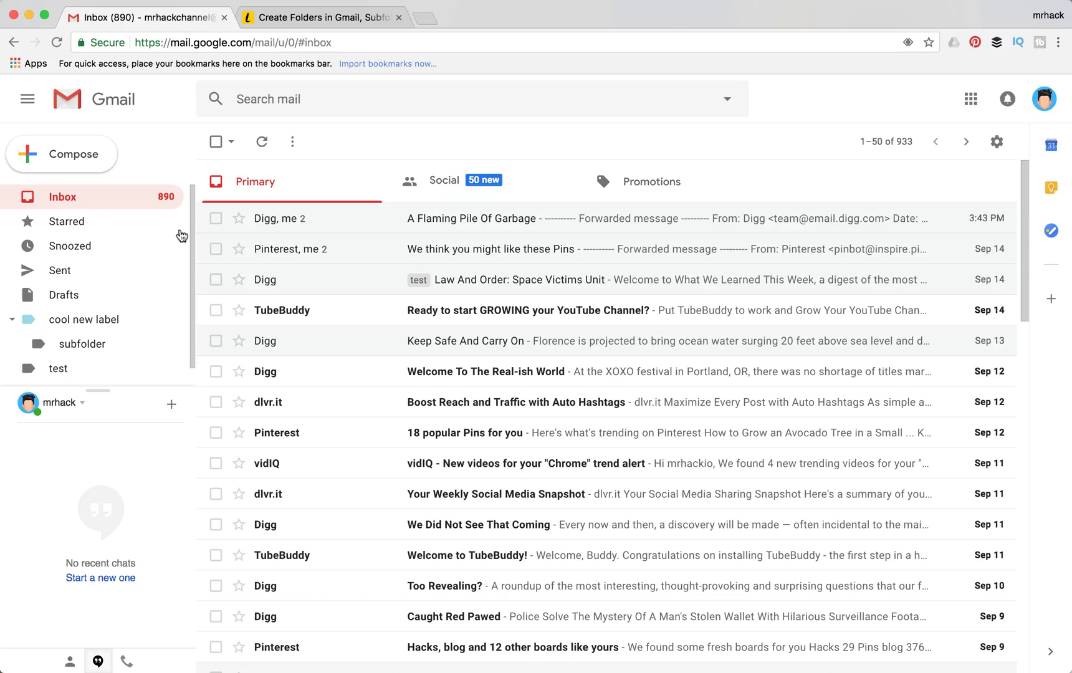
Drag 'cool new label' onto the Pinterest pins and Flaming Pile Of Garbage conversations
left_click_drag(99, 327, 432, 252)
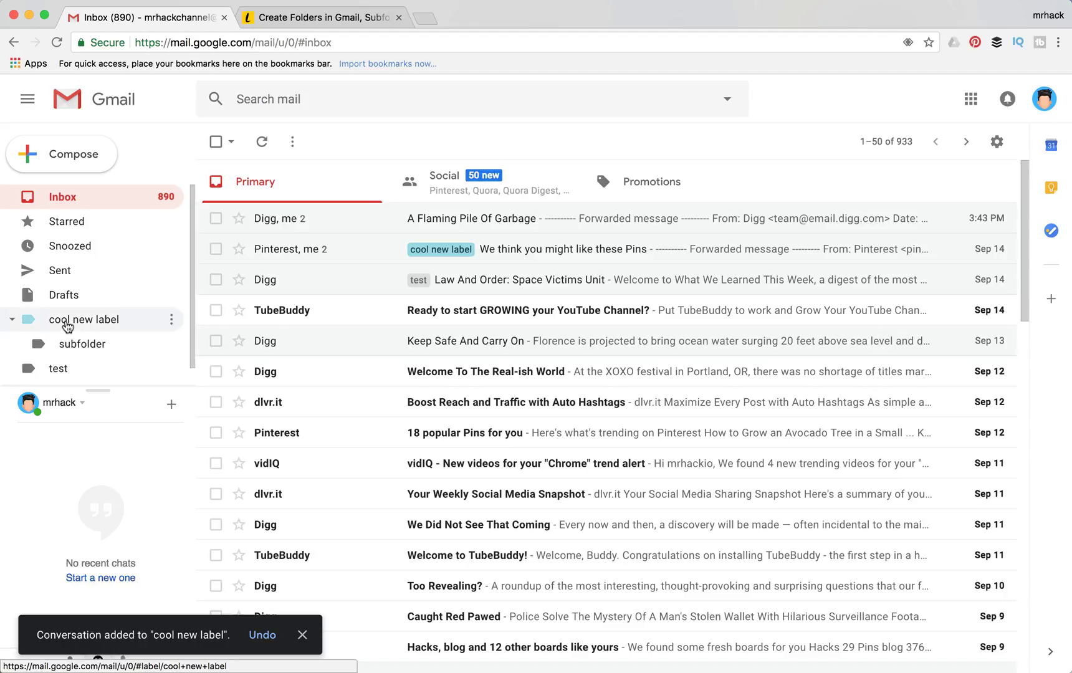
left_click_drag(70, 333, 414, 217)
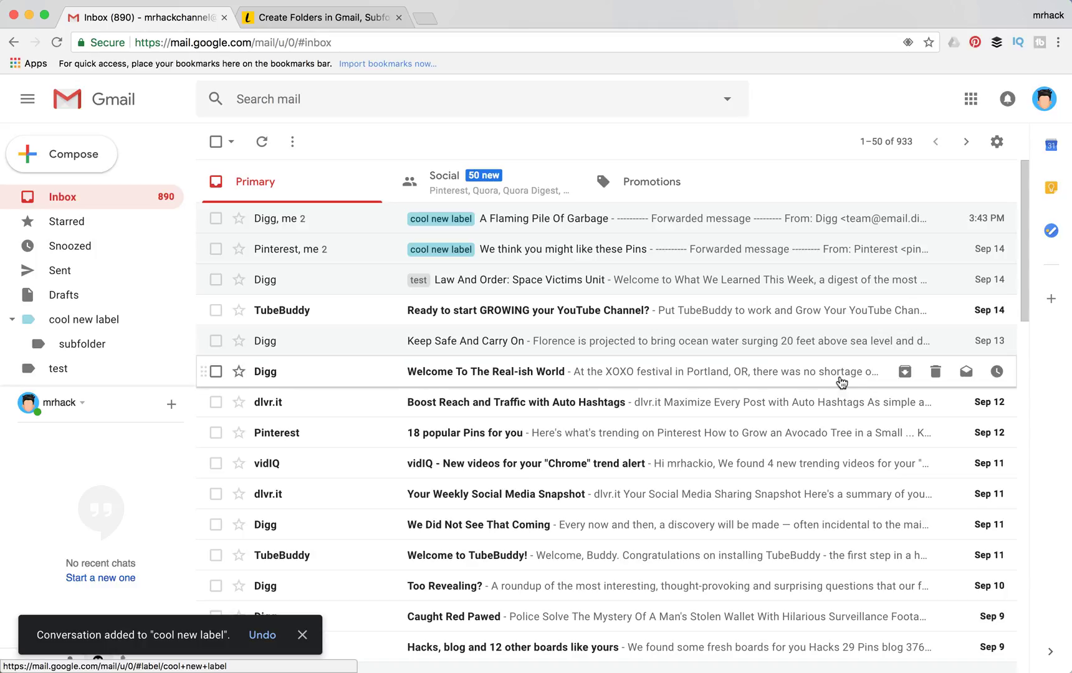
Start a filter for messages like the dlvr.it Auto Hashtags email
left_click(851, 408)
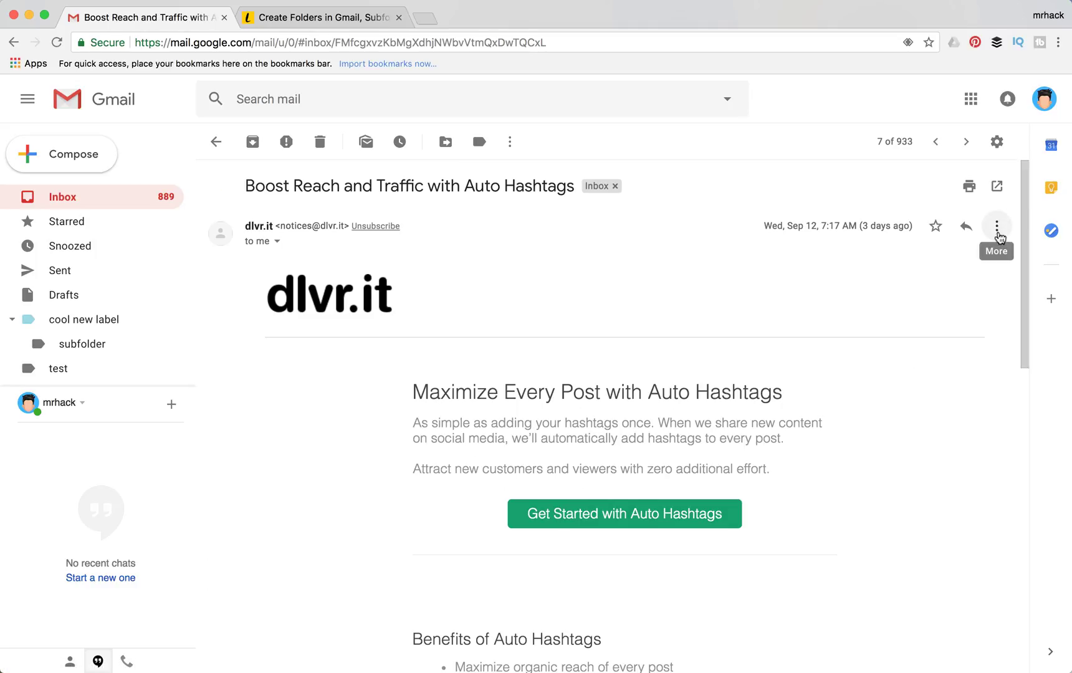
left_click(998, 227)
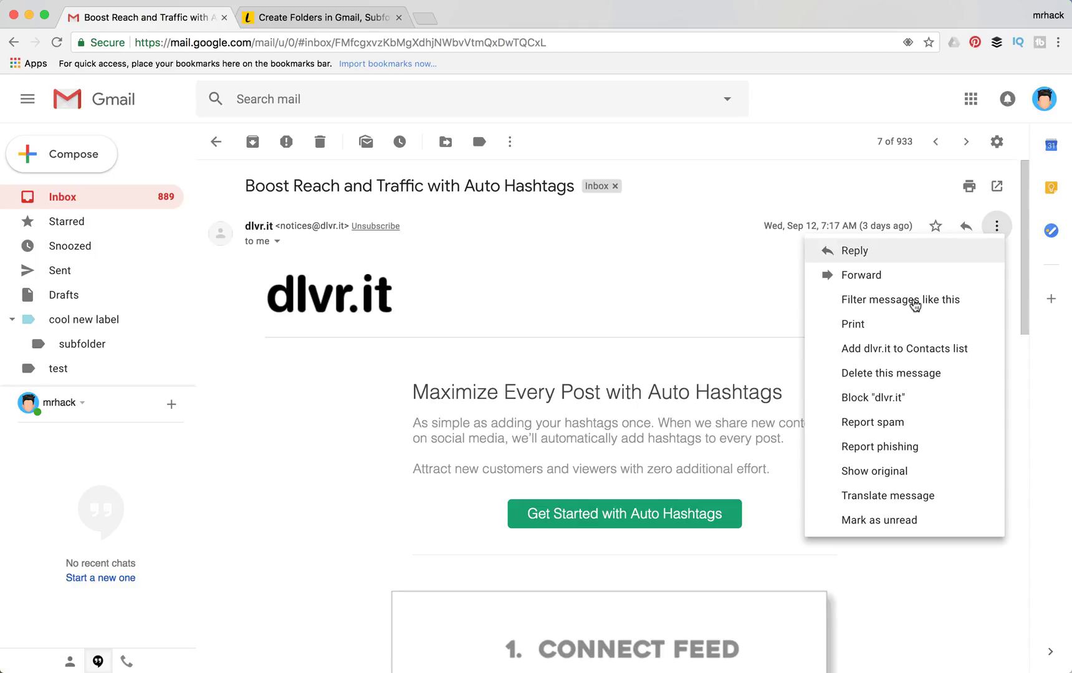
left_click(907, 303)
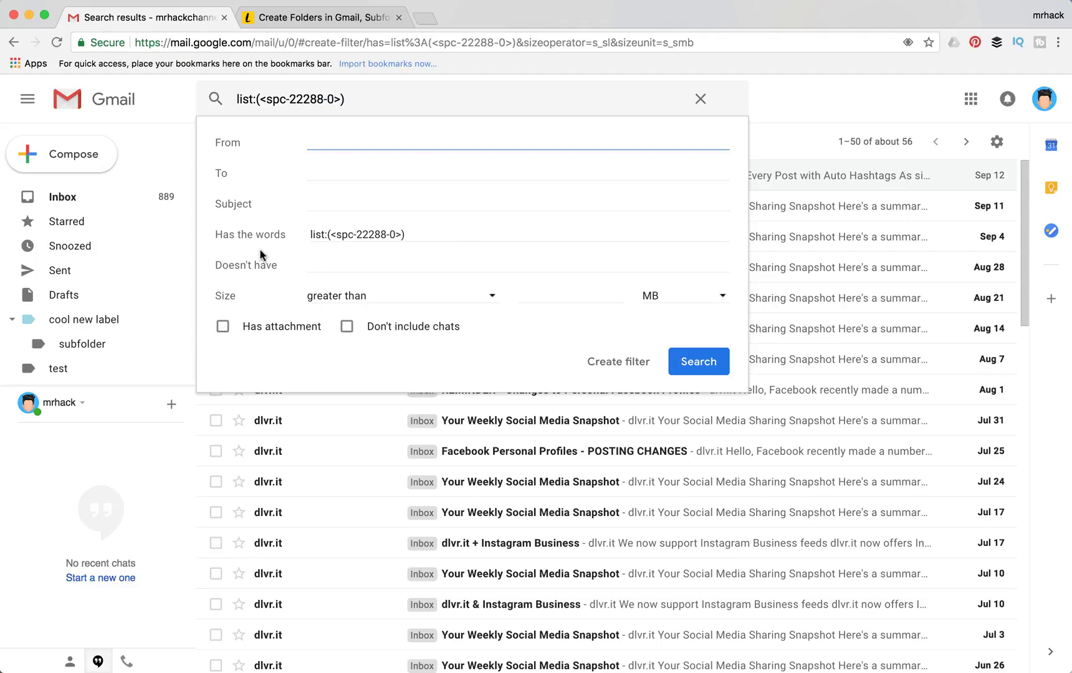
left_click(604, 364)
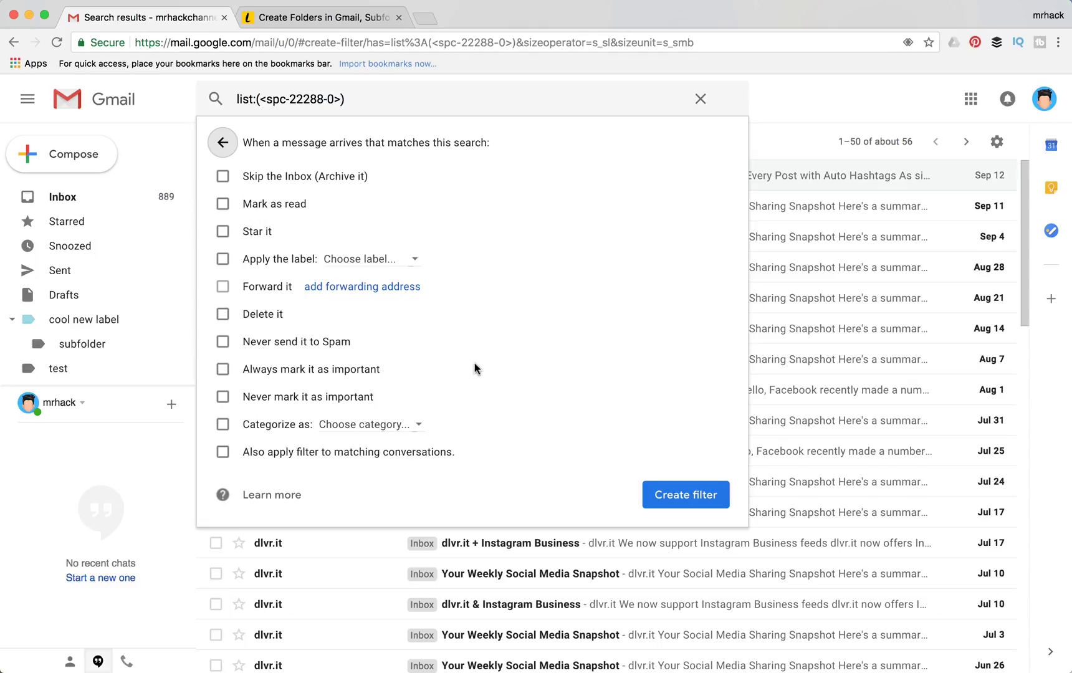
Review the filter's category and label options, then discard the filter without saving
left_click(408, 430)
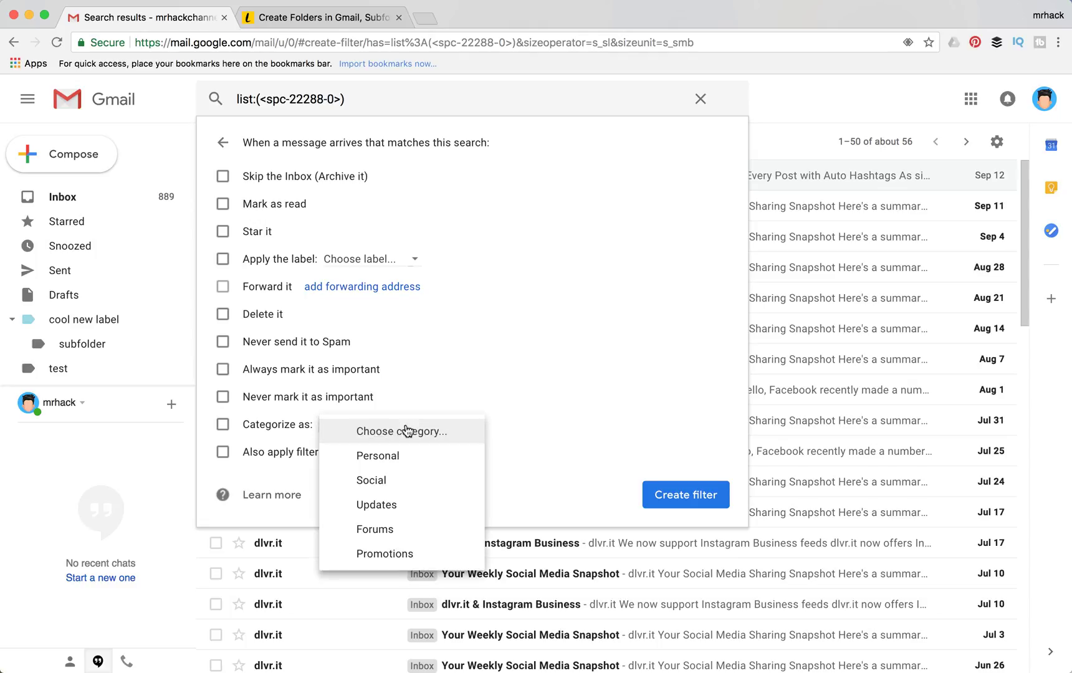
left_click(550, 396)
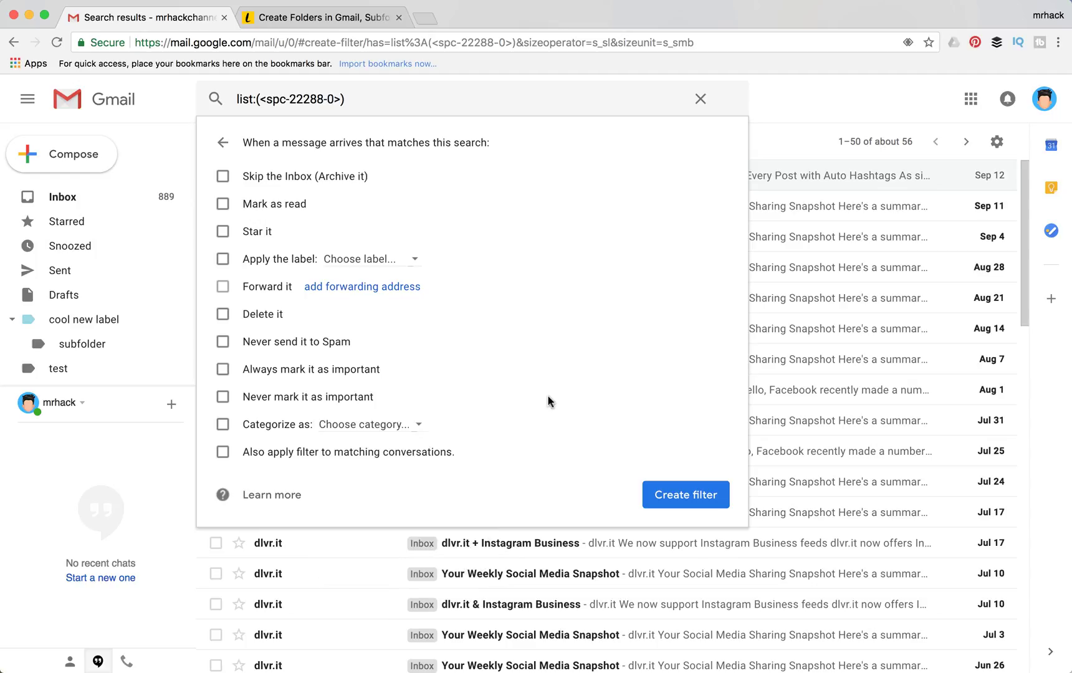
left_click(223, 259)
left_click(365, 261)
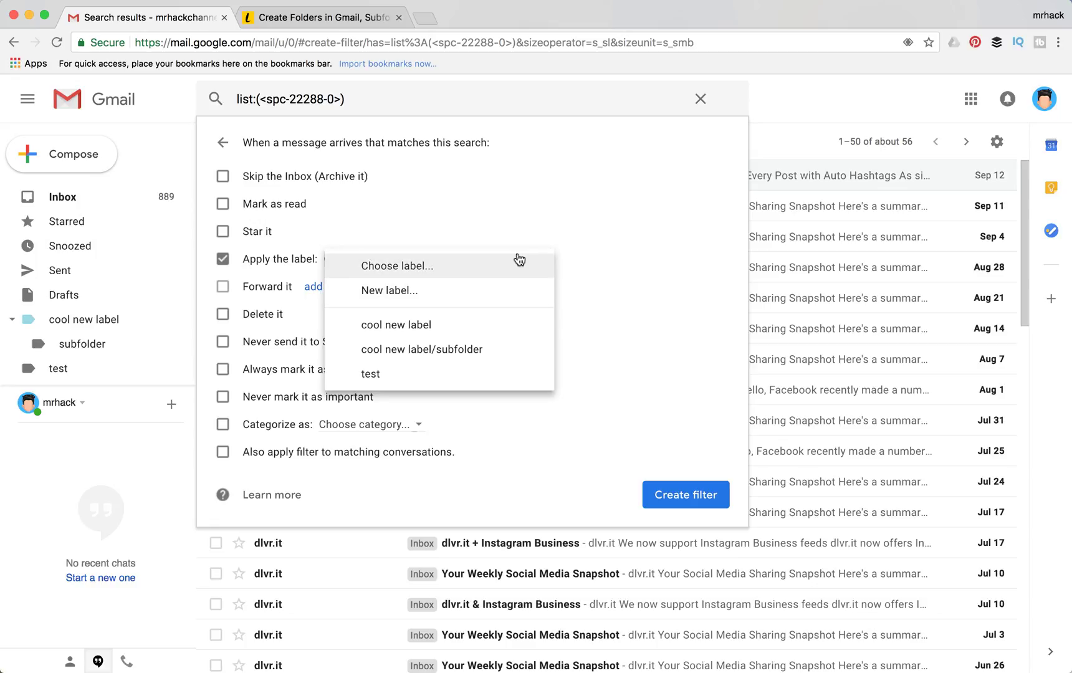
left_click(221, 260)
left_click(701, 98)
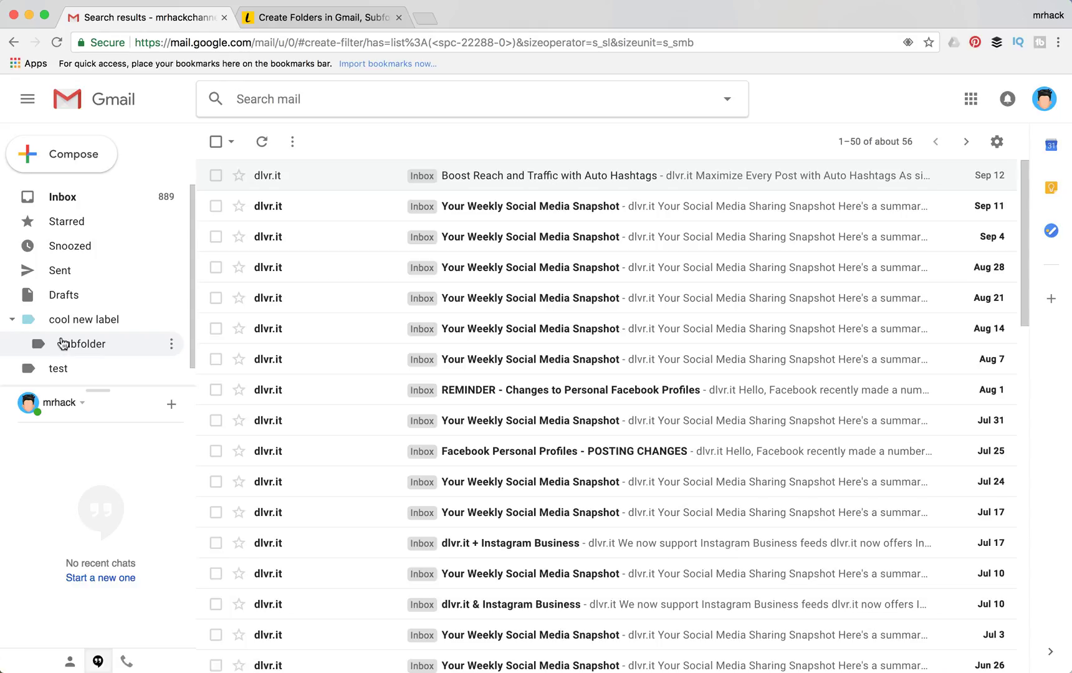
Remove 'cool new label' from the Inbox sidebar, deleting it along with its sublabel
left_click(80, 200)
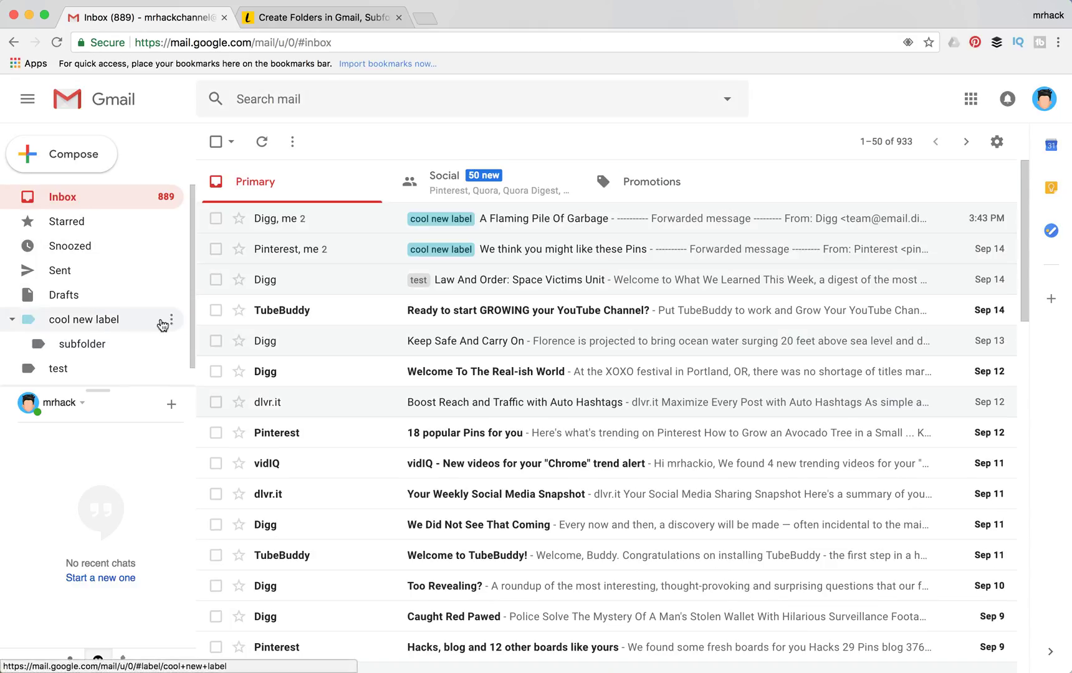
left_click(173, 322)
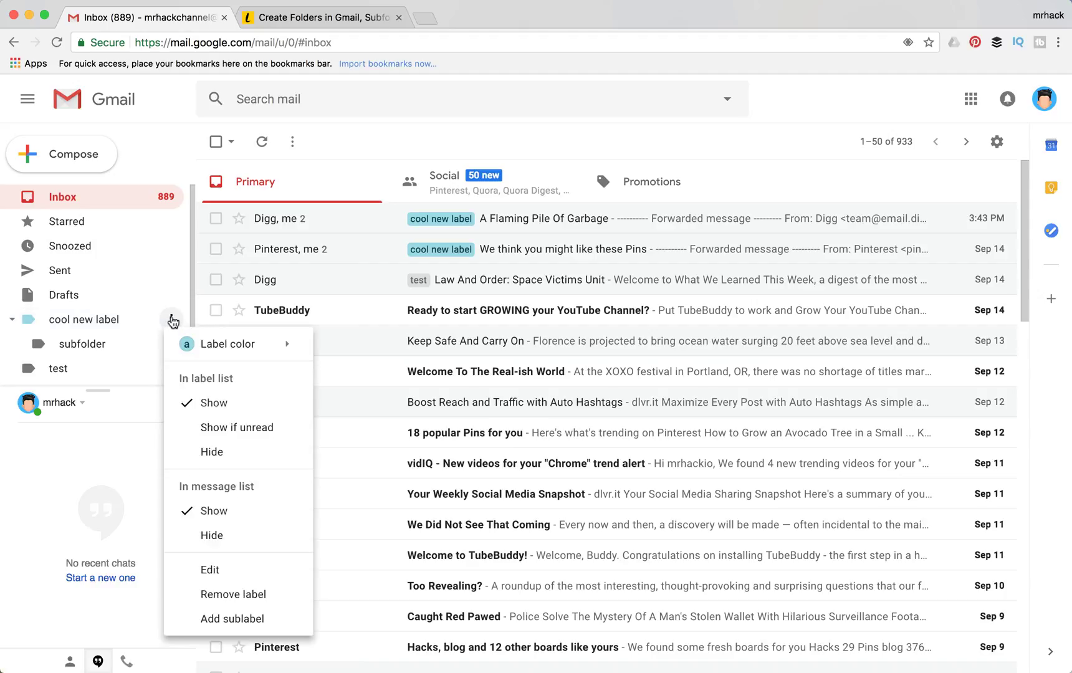
left_click(209, 593)
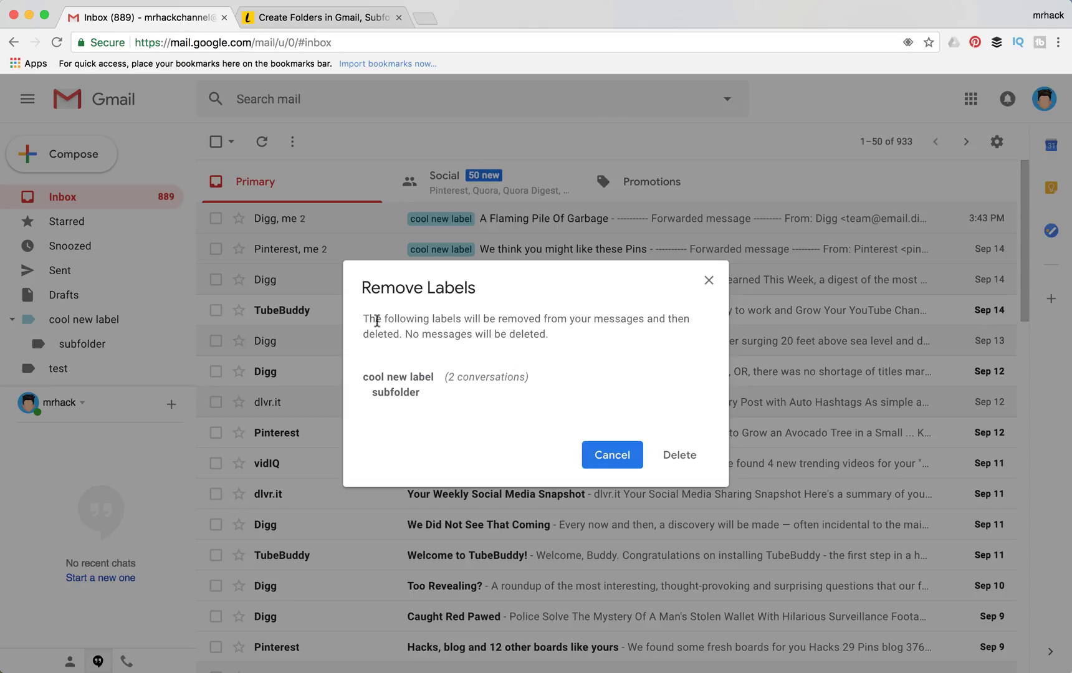
left_click(672, 460)
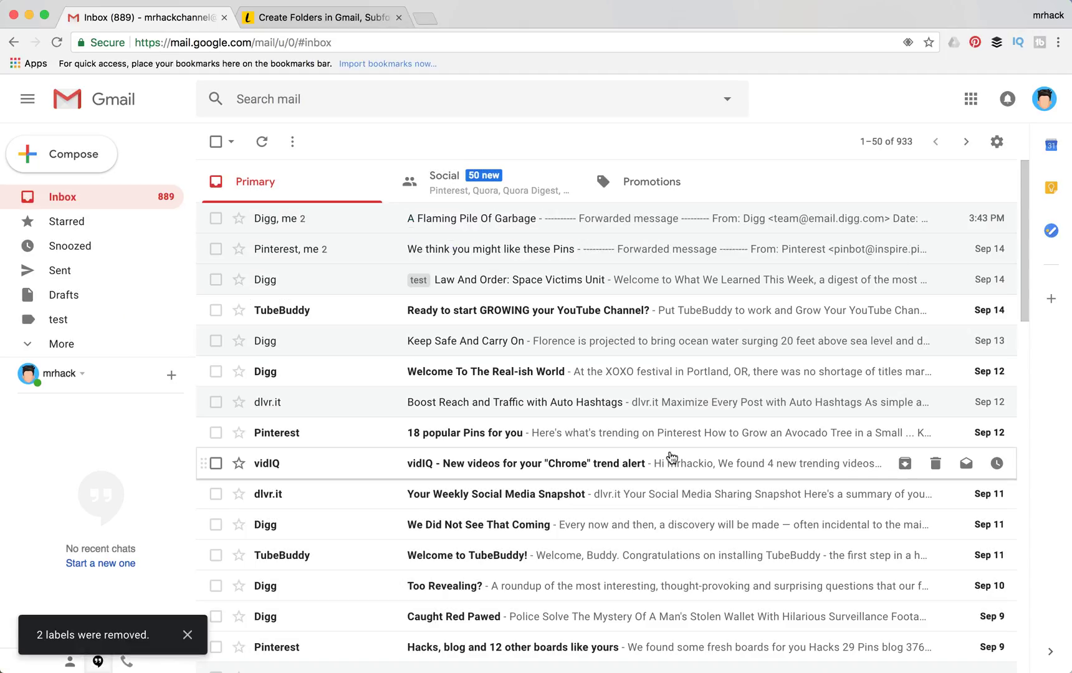
Open Settings > Labels and scroll to confirm 'test' is the only custom label
left_click(997, 142)
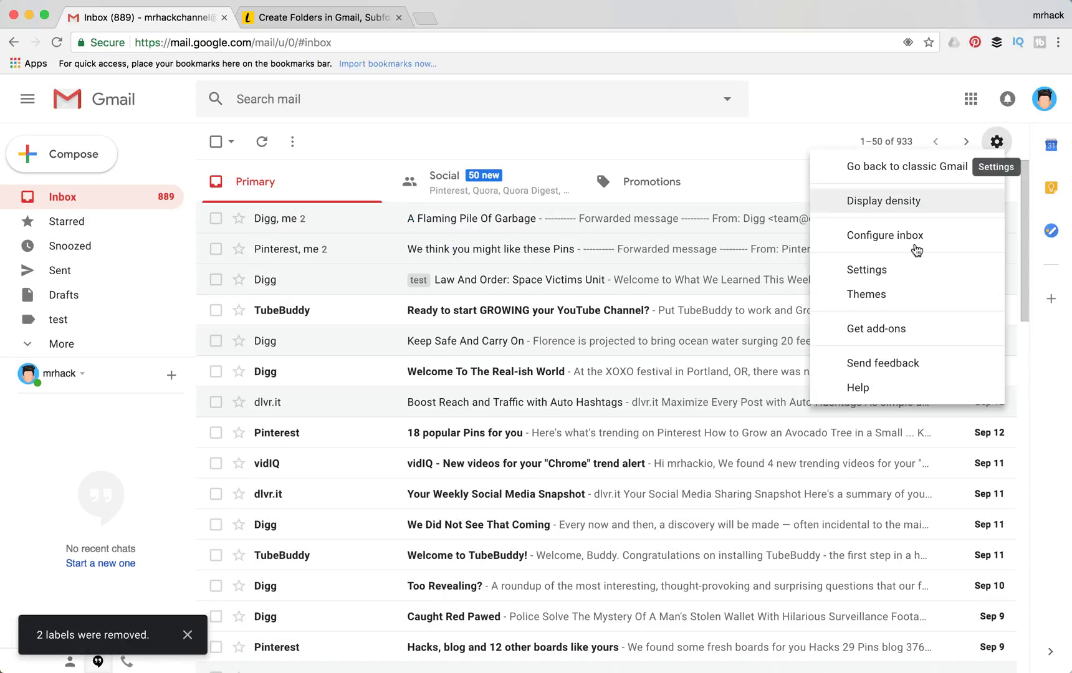
left_click(907, 270)
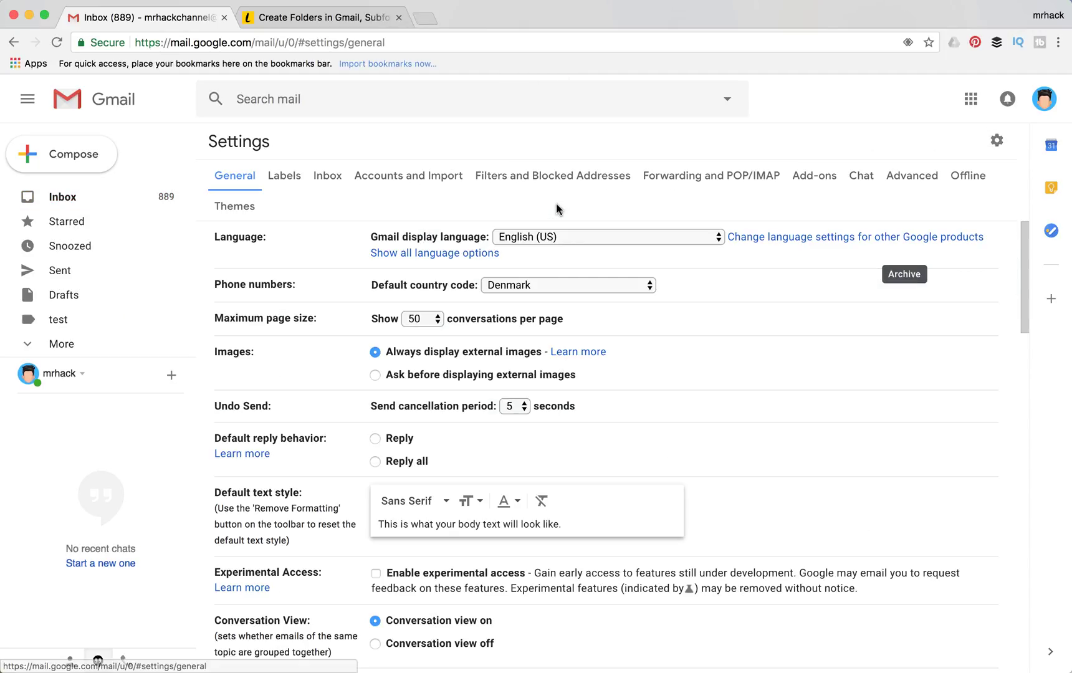
left_click(286, 177)
scroll(550, 374, "down", 4)
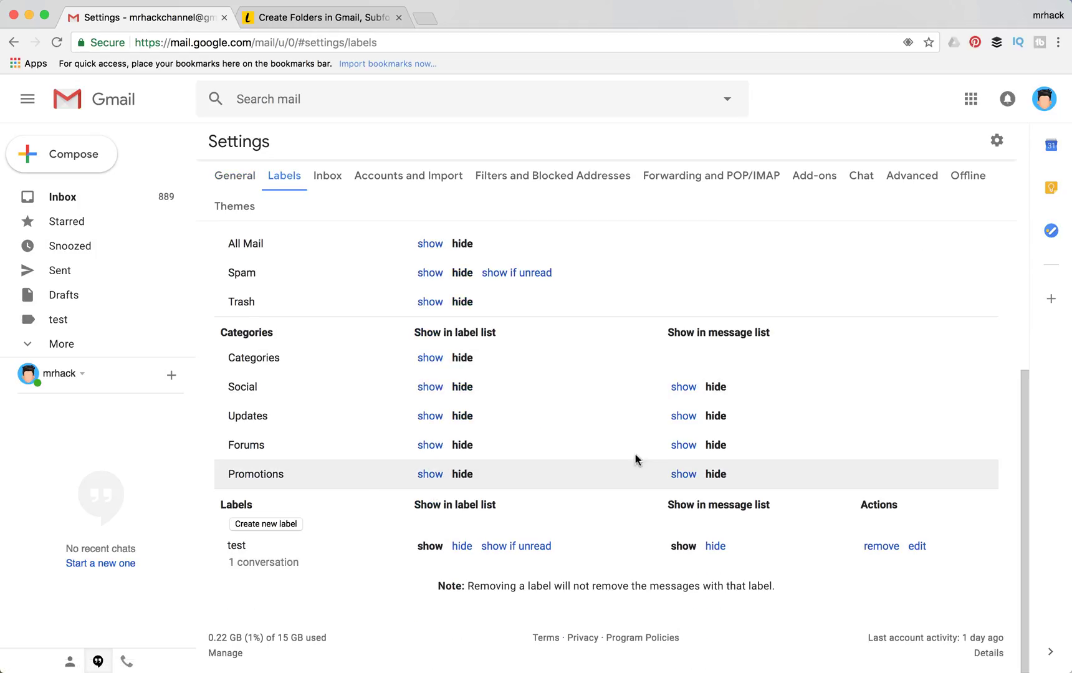